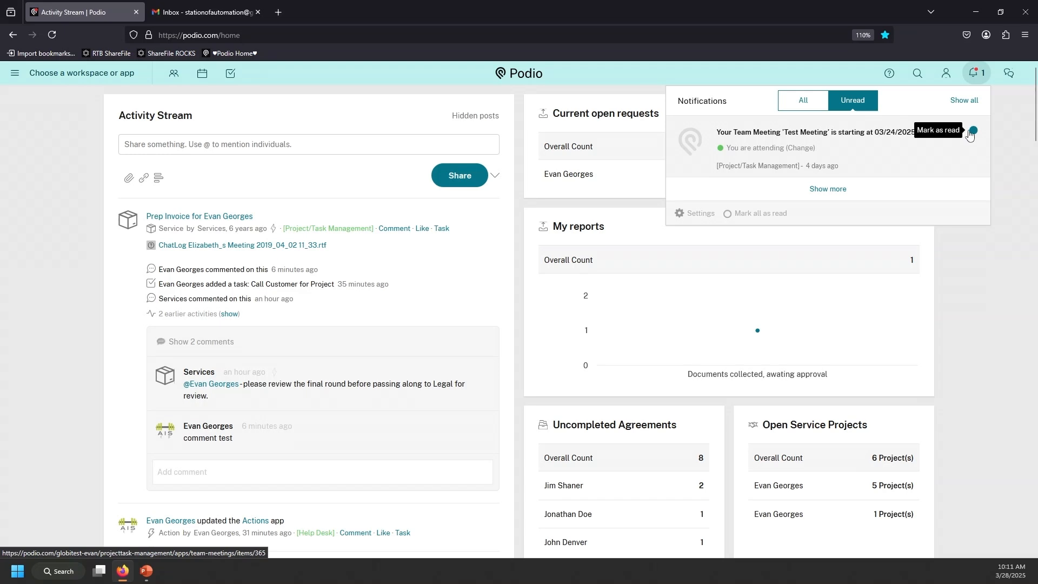
Step: Open the Test Meeting item from its unread notification and check its comments and activity history
left_click(874, 142)
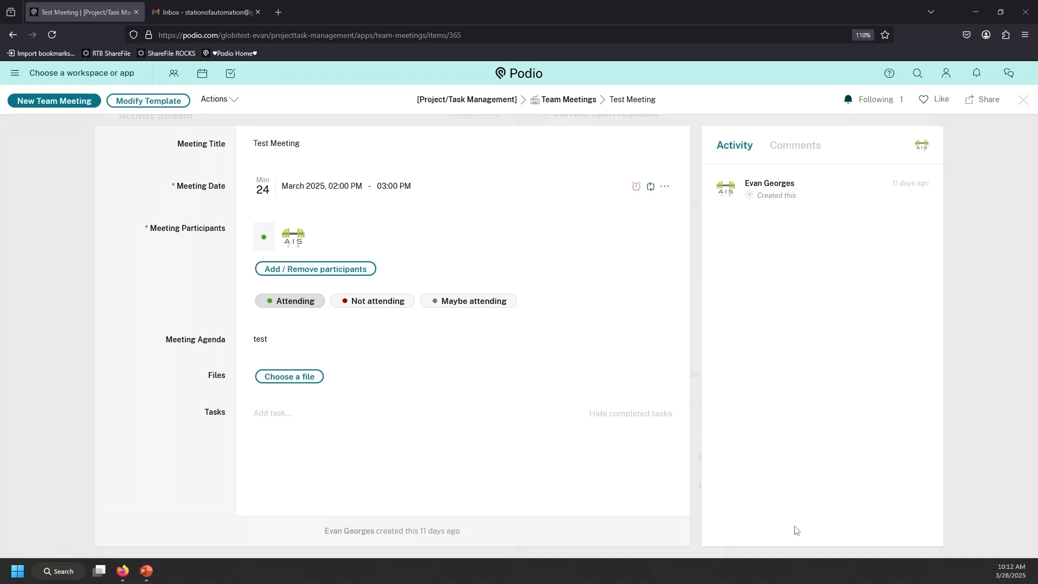
left_click(781, 159)
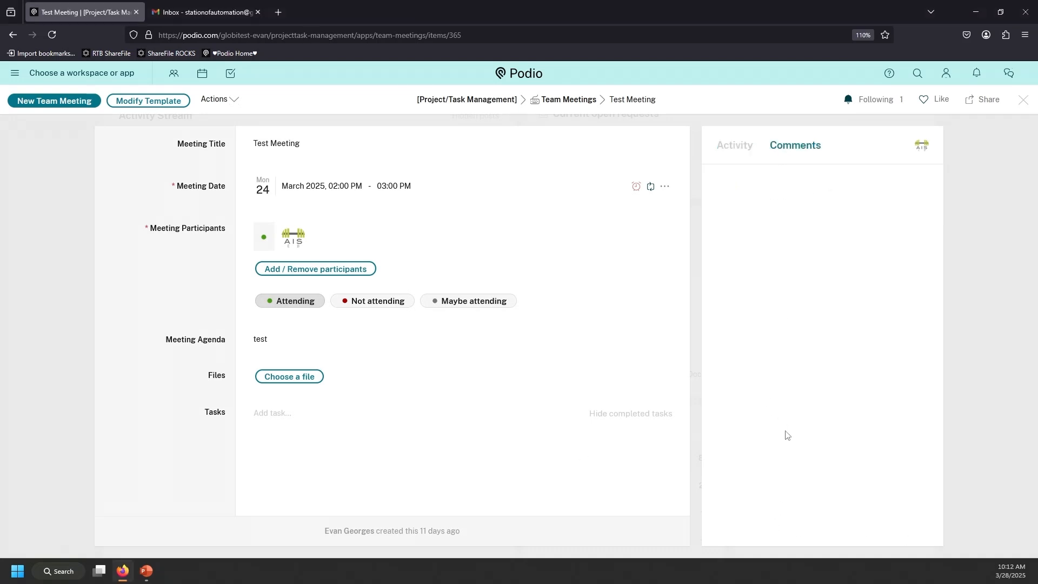
left_click(751, 149)
Step: Add a second workspace member as a participant of the Test Meeting
left_click(315, 268)
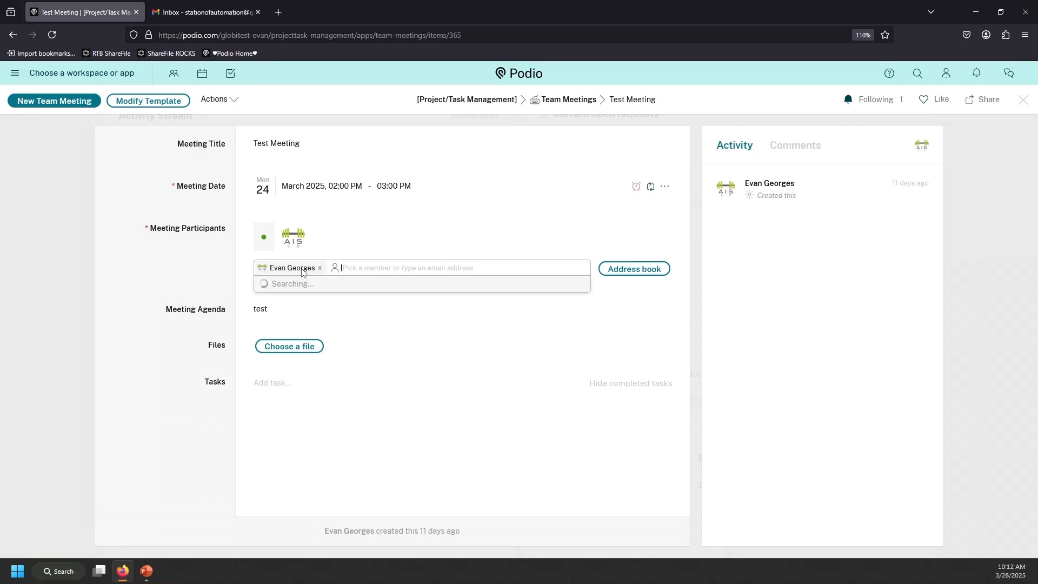
left_click(376, 274)
left_click(276, 301)
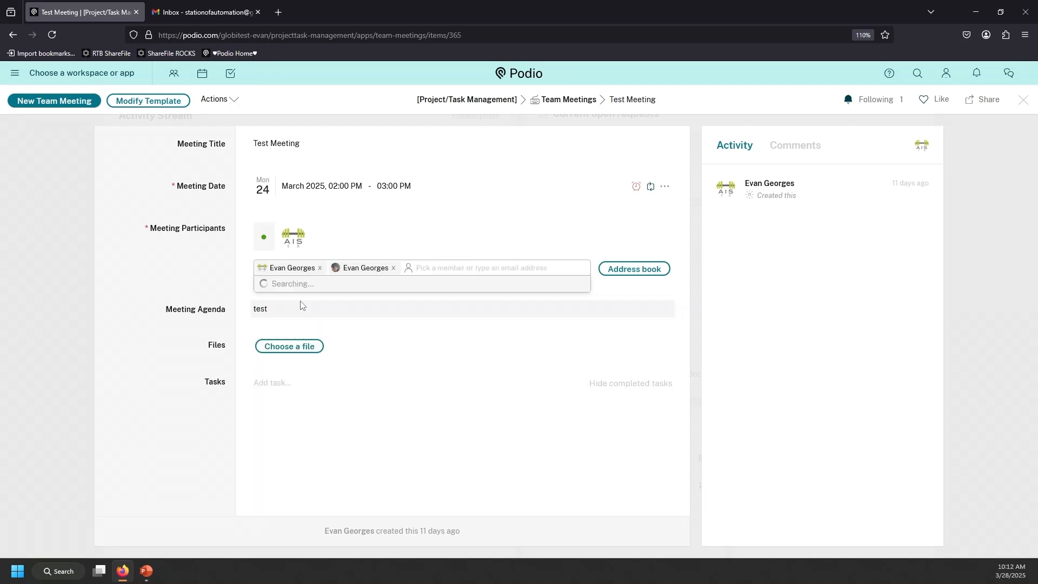
left_click(217, 275)
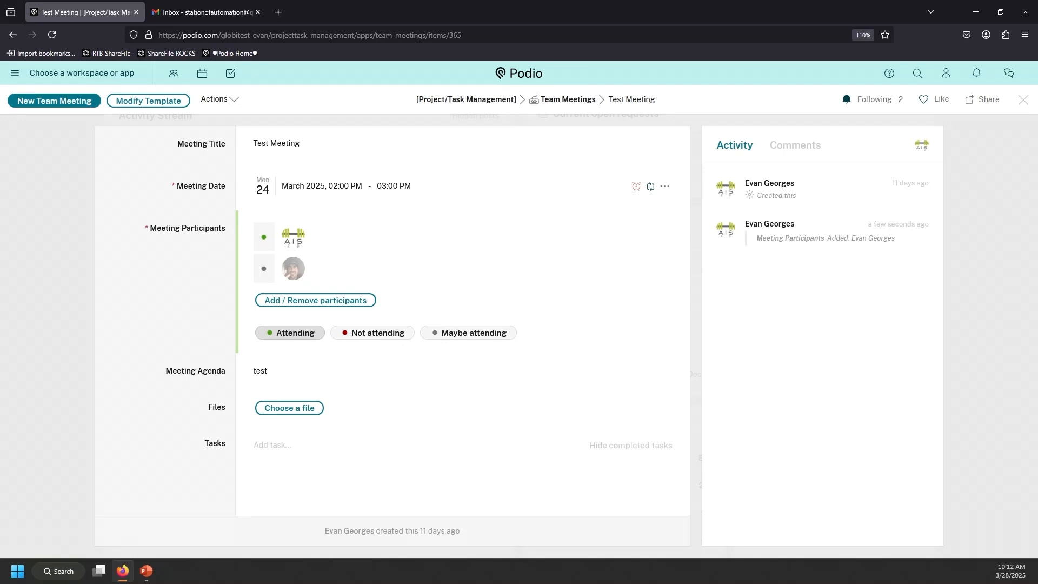
Step: Switch to the other member's Chrome window, view the Test Meeting item from the added participant's notification, and put the window away
left_click_drag(1037, 166, 486, 165)
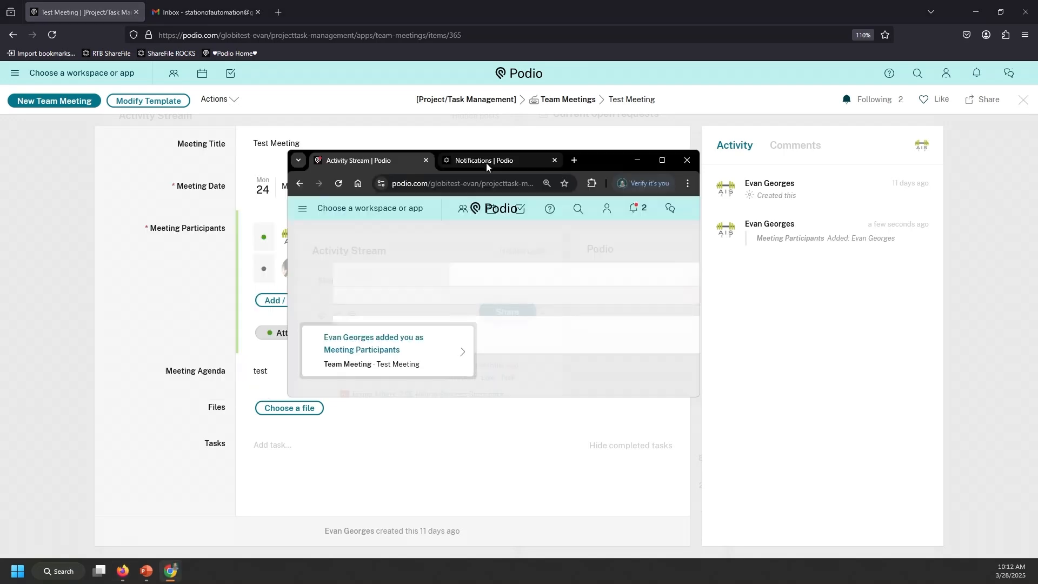
left_click(660, 163)
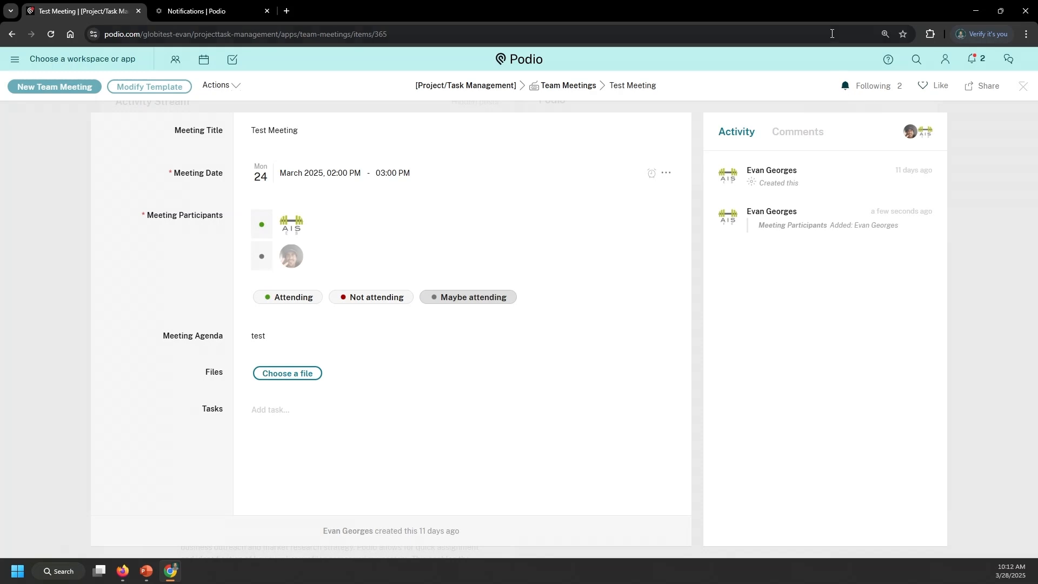
left_click_drag(839, 12, 0, 46)
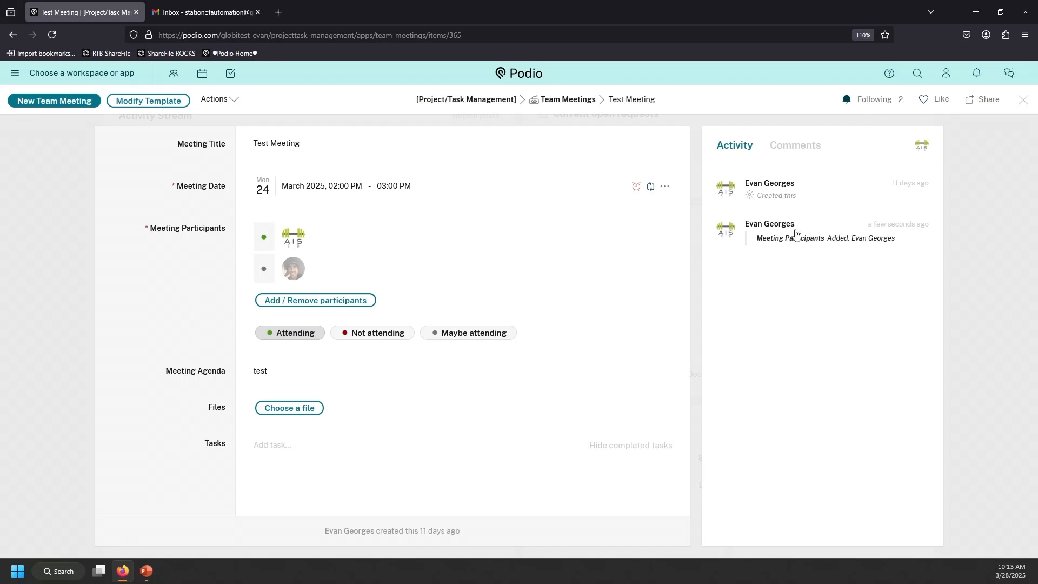
Step: Unfollow the Test Meeting item and change its meeting agenda to "testtre"
left_click(847, 102)
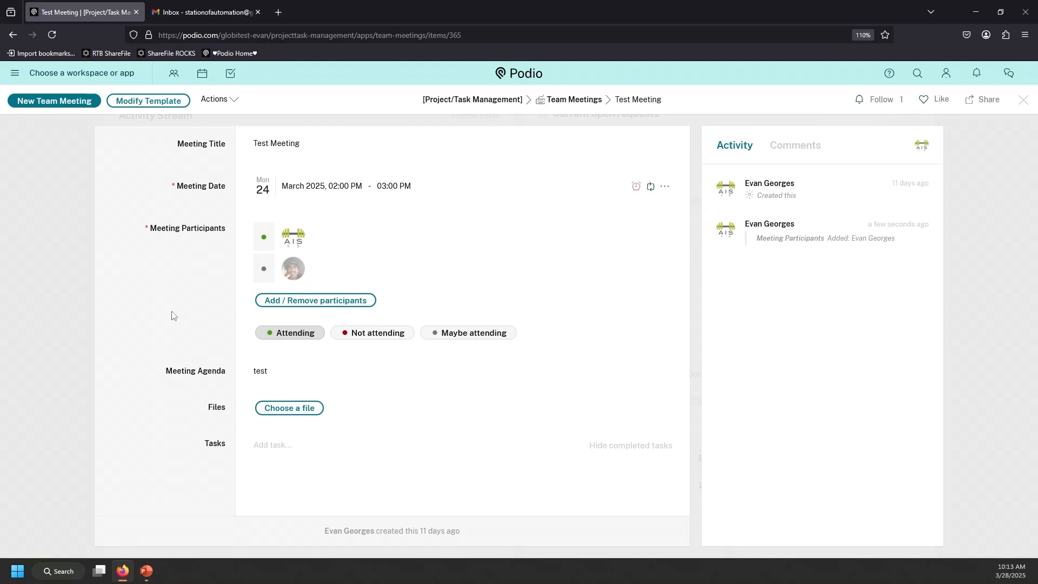
left_click(275, 388)
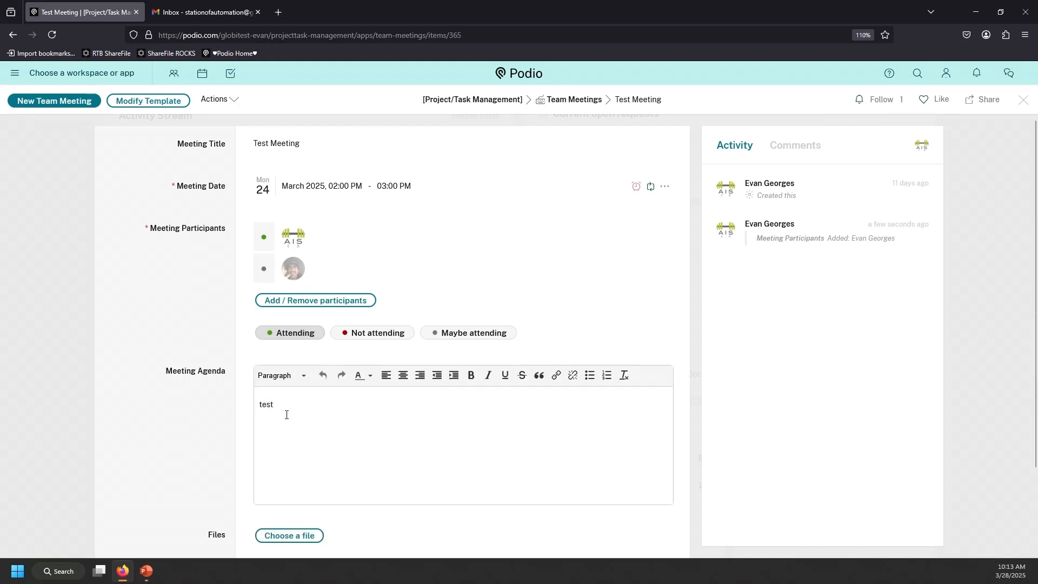
type("tre")
left_click(131, 388)
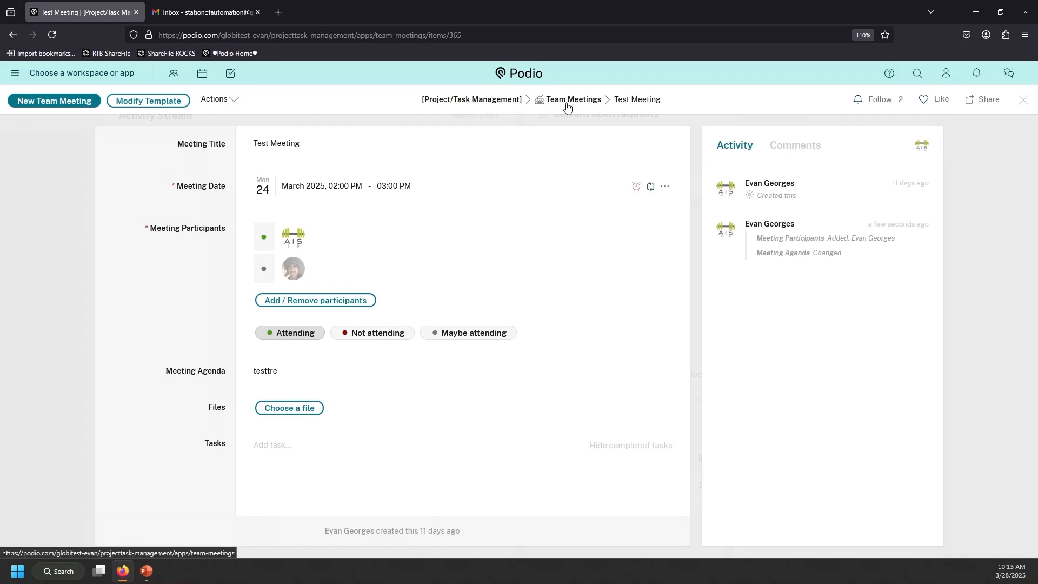
Step: Return to the home page and open the Email & Notifications section of the account settings
left_click(534, 74)
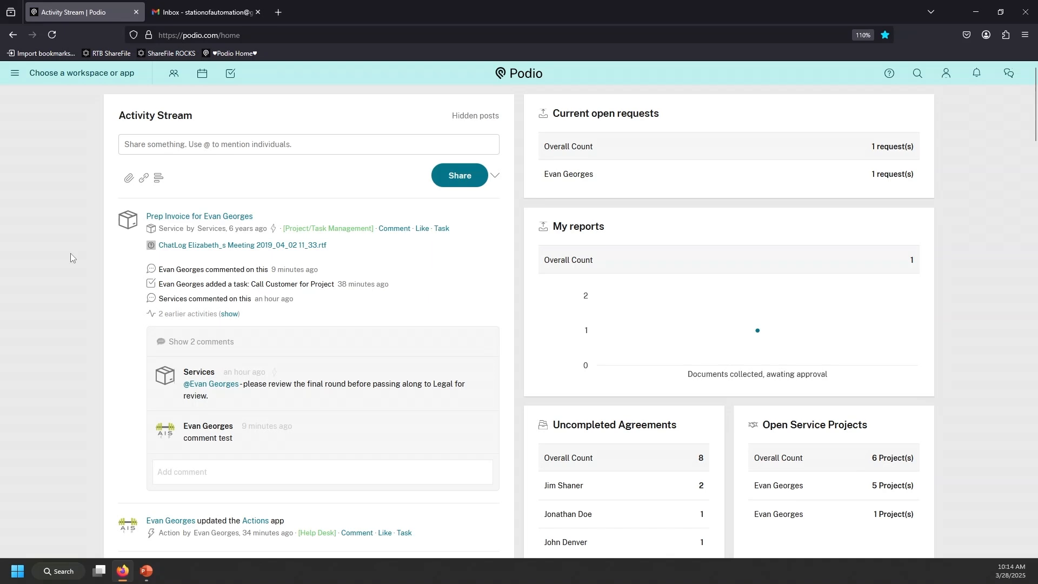
left_click(951, 83)
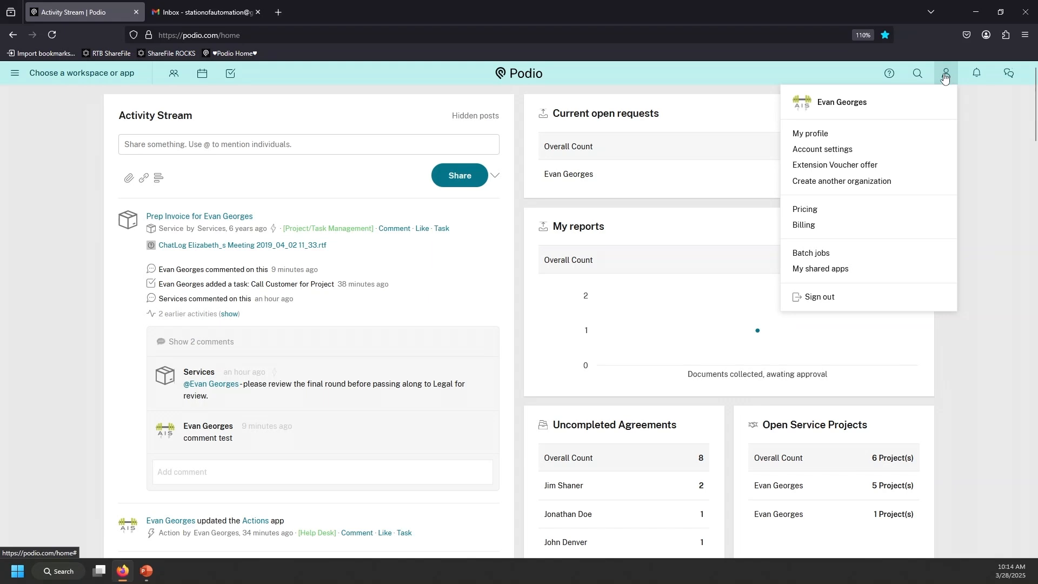
left_click(822, 151)
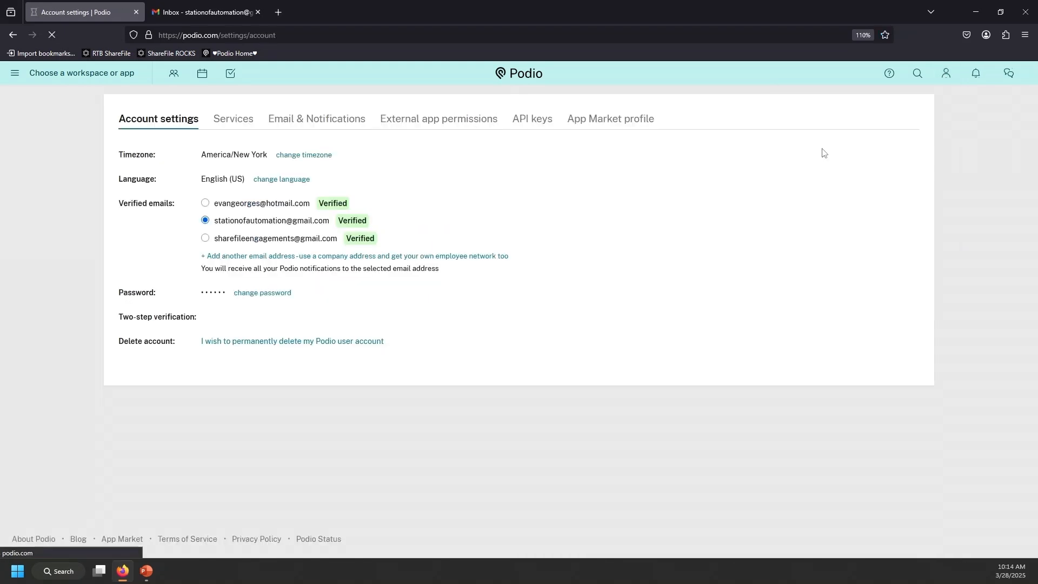
left_click(331, 123)
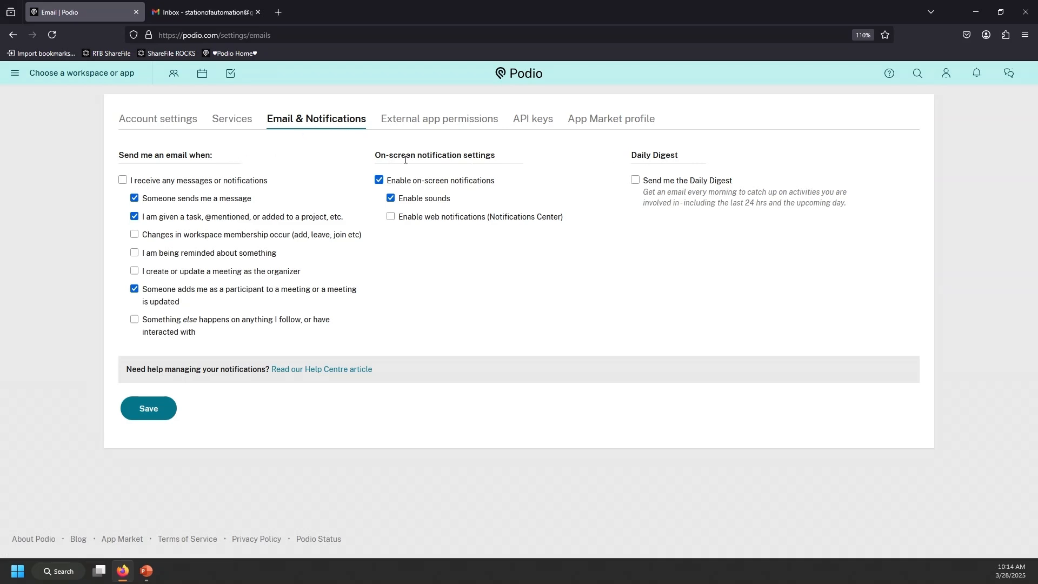
Step: Turn the Daily Digest email on and back off
left_click_drag(690, 162, 635, 160)
left_click(635, 181)
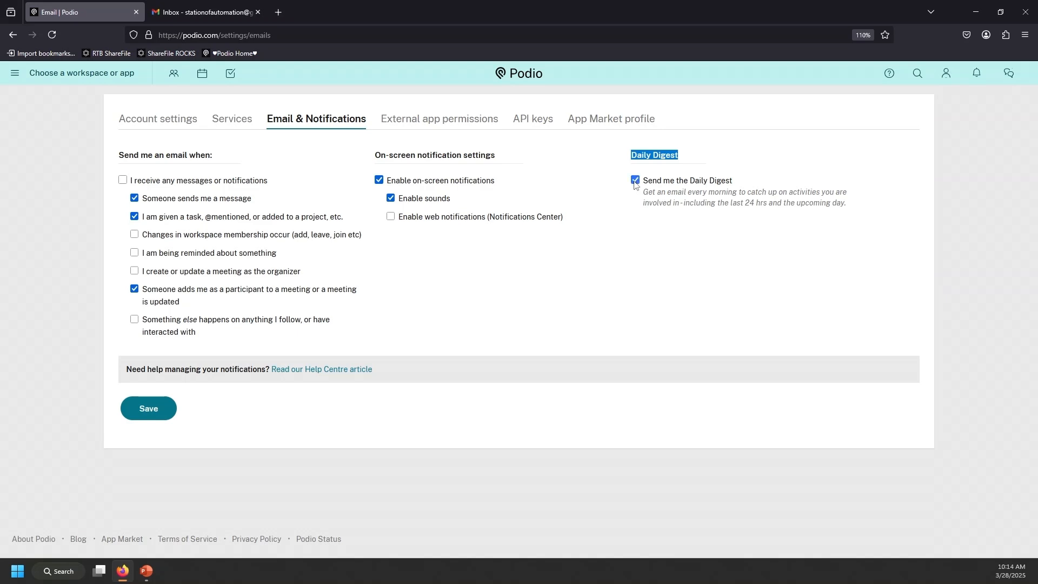
left_click(635, 182)
Step: Disable every email notification option using the master "I receive any messages or notifications" setting and save the settings
left_click(123, 182)
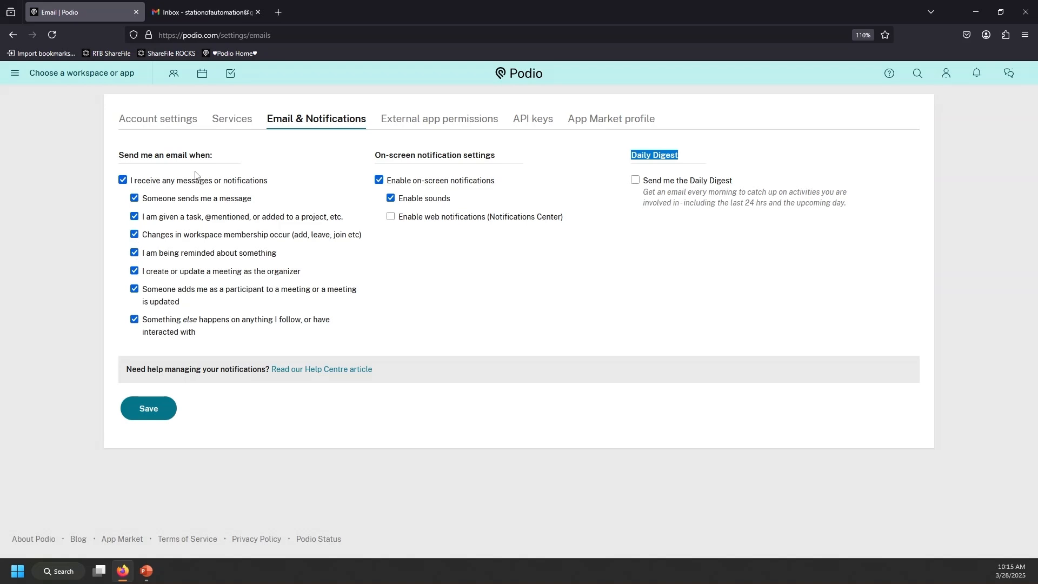
left_click_drag(214, 157, 168, 159)
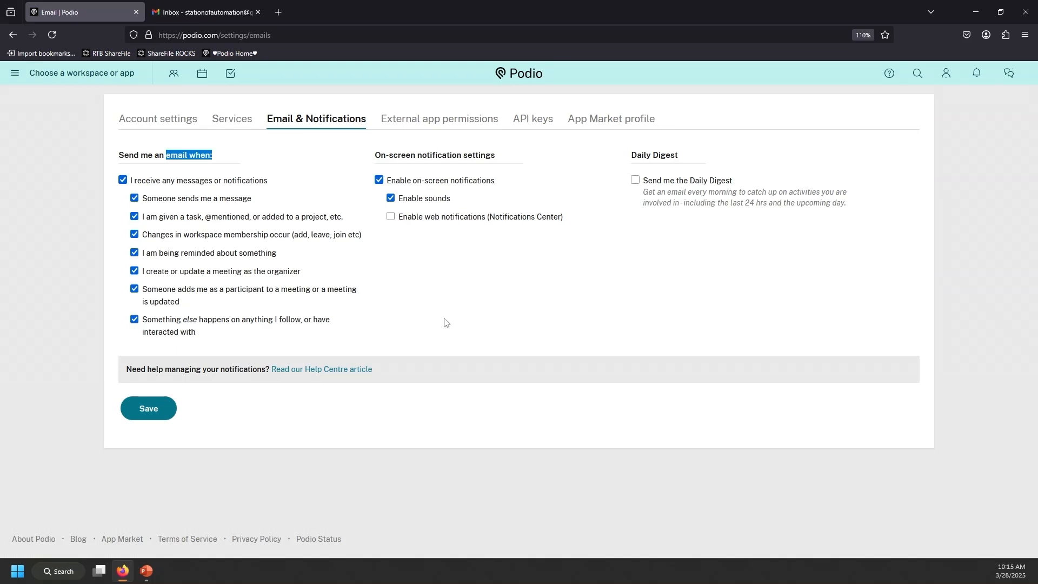
left_click(123, 180)
left_click(157, 420)
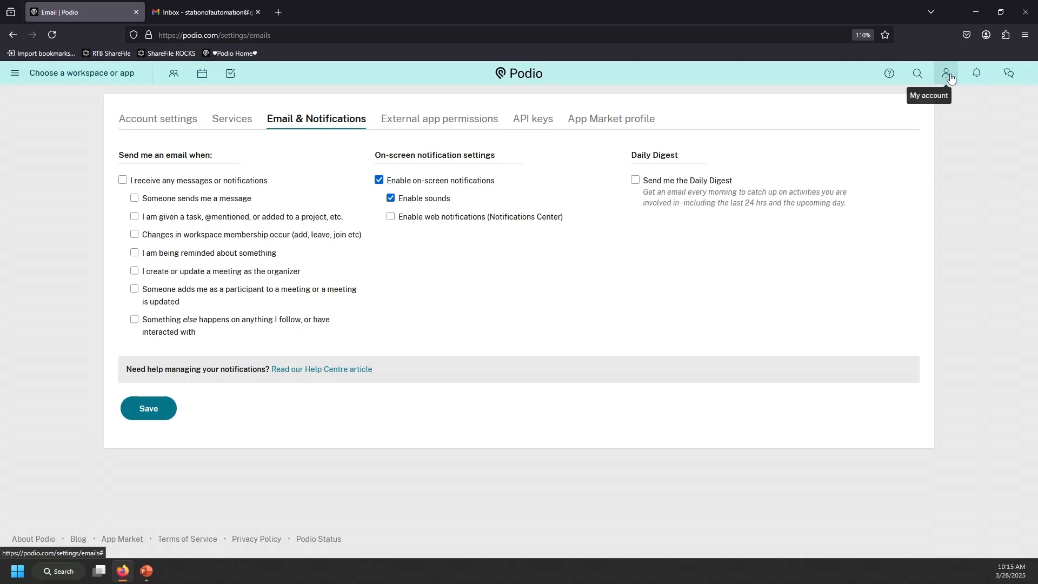
left_click(975, 74)
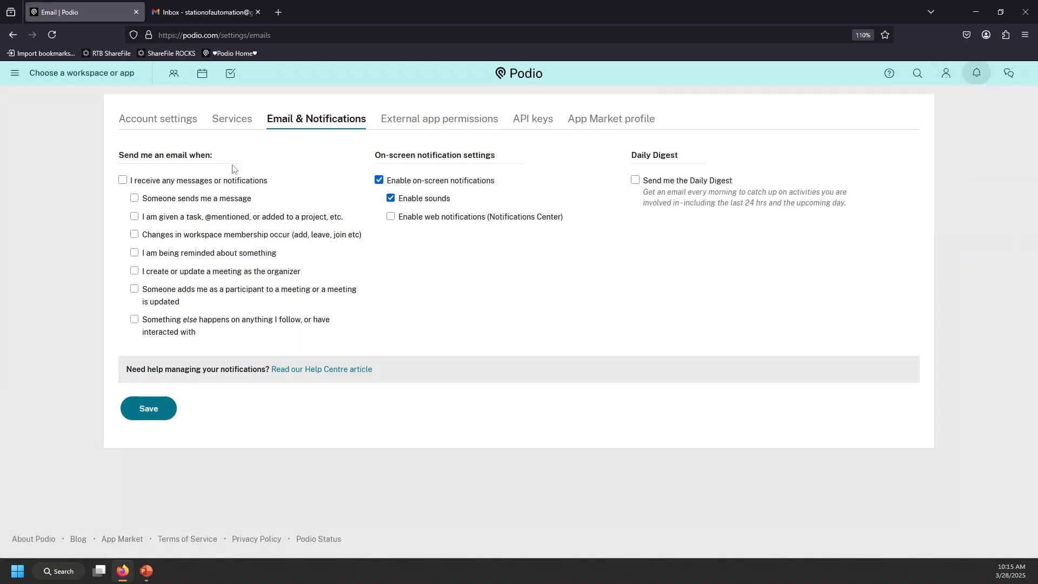
left_click_drag(234, 155, 124, 155)
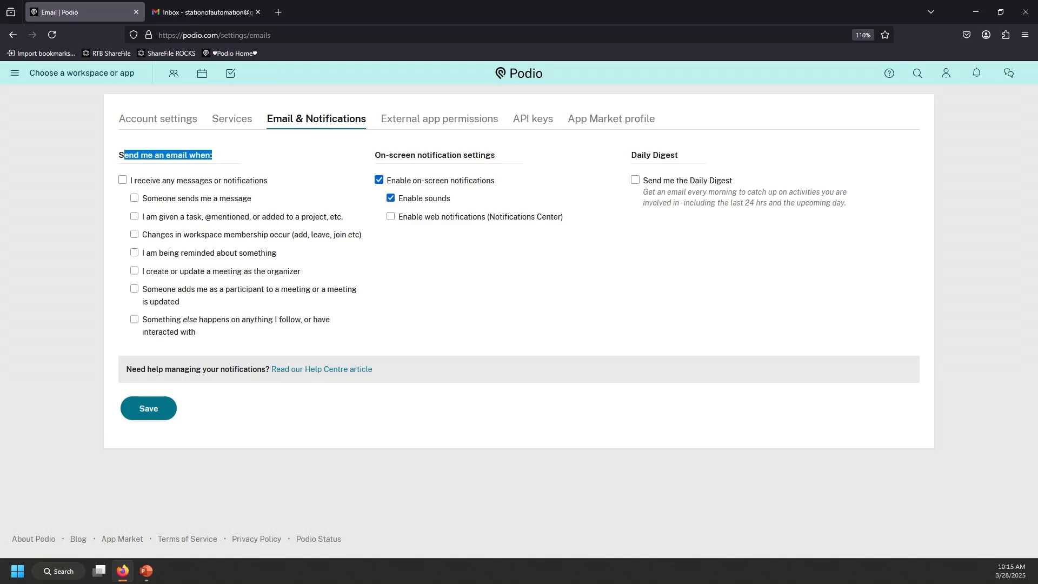
Step: Return to the home page and open the [Help Desk] workspace
left_click(538, 77)
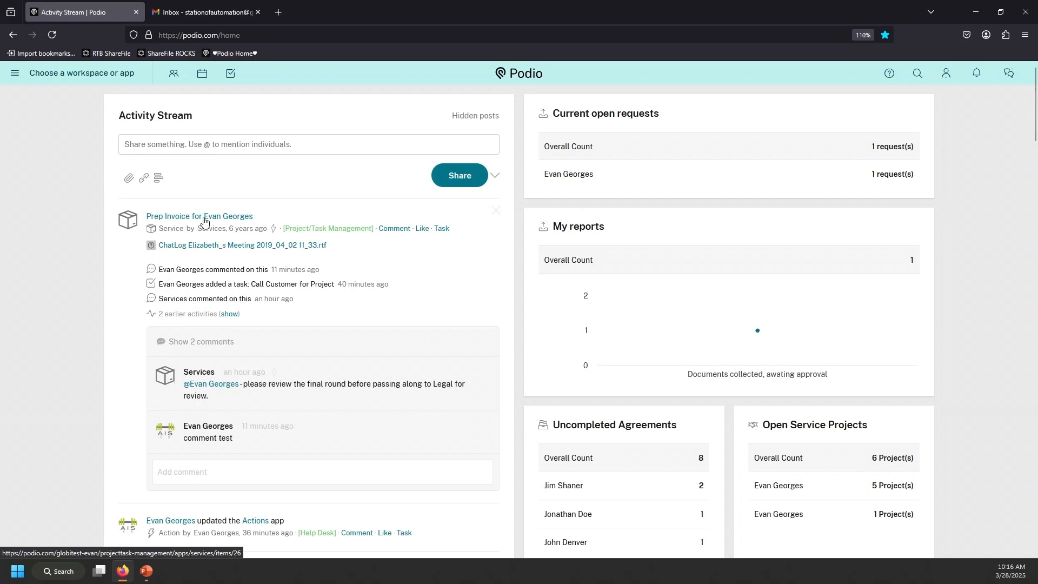
left_click(87, 75)
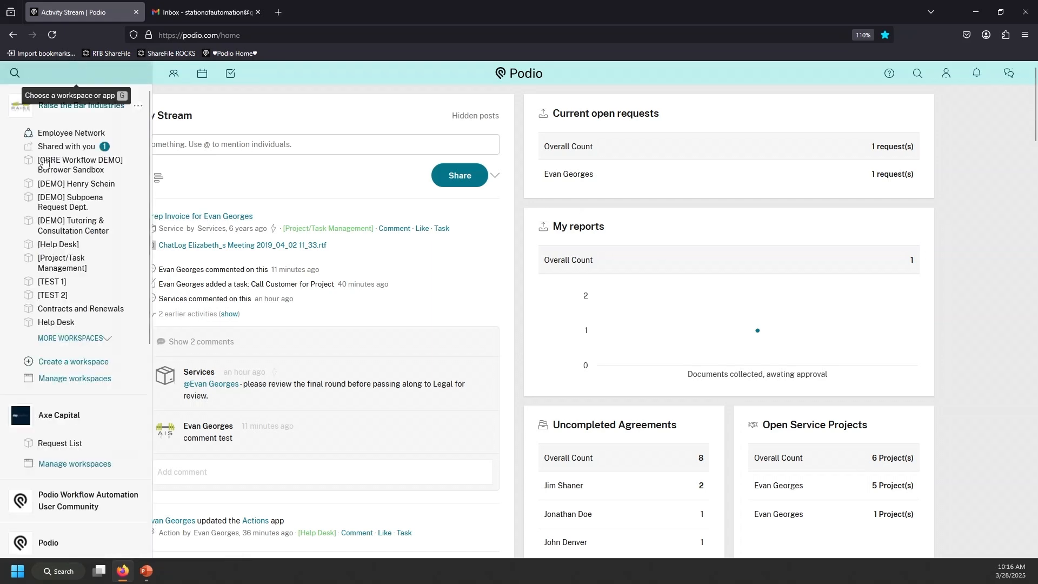
left_click(65, 246)
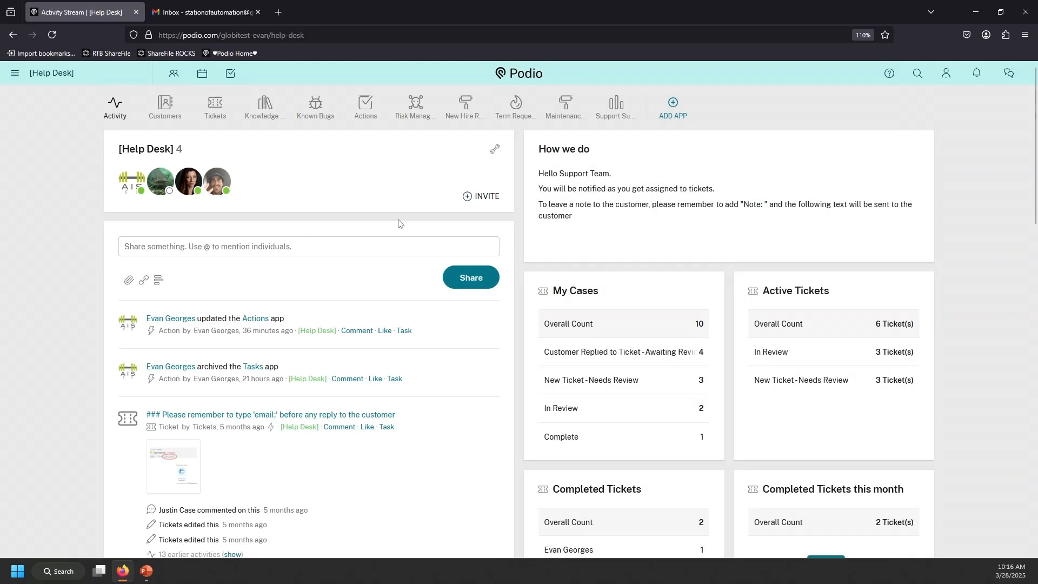
Step: Check the [Help Desk] workspace's management options and the follow setting of its Customers app
left_click(494, 151)
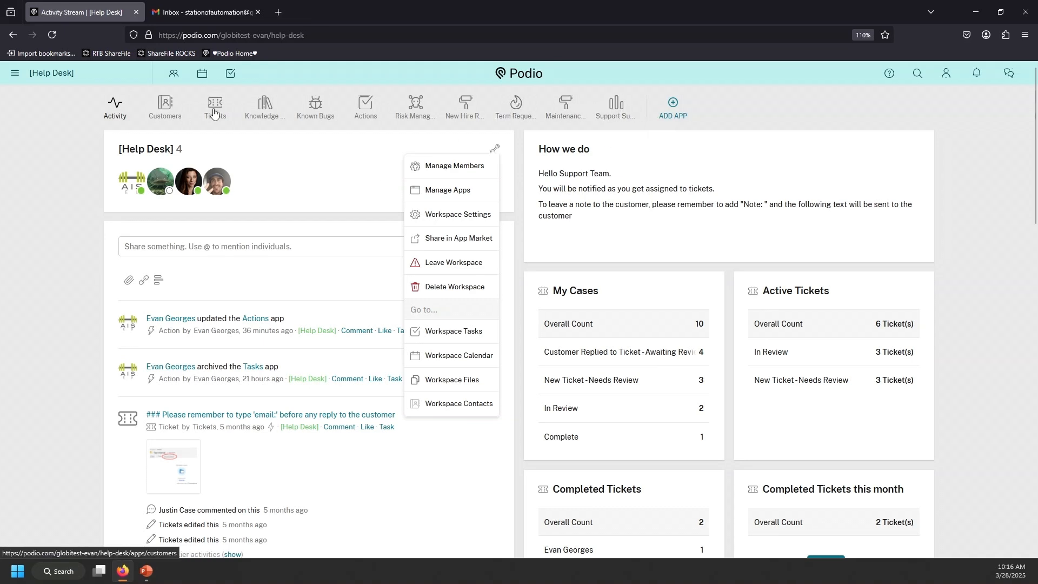
left_click(168, 110)
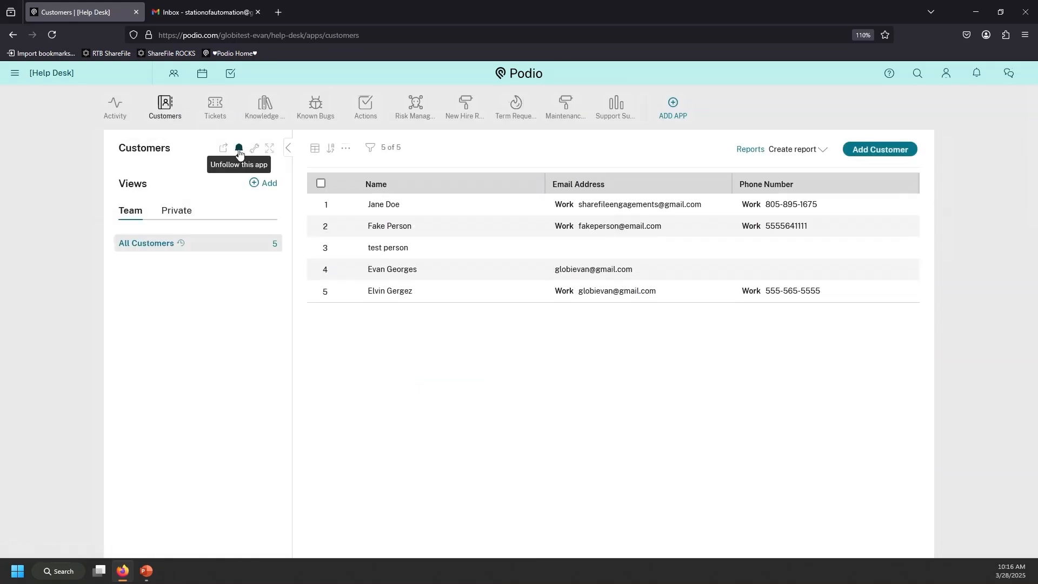
left_click(119, 108)
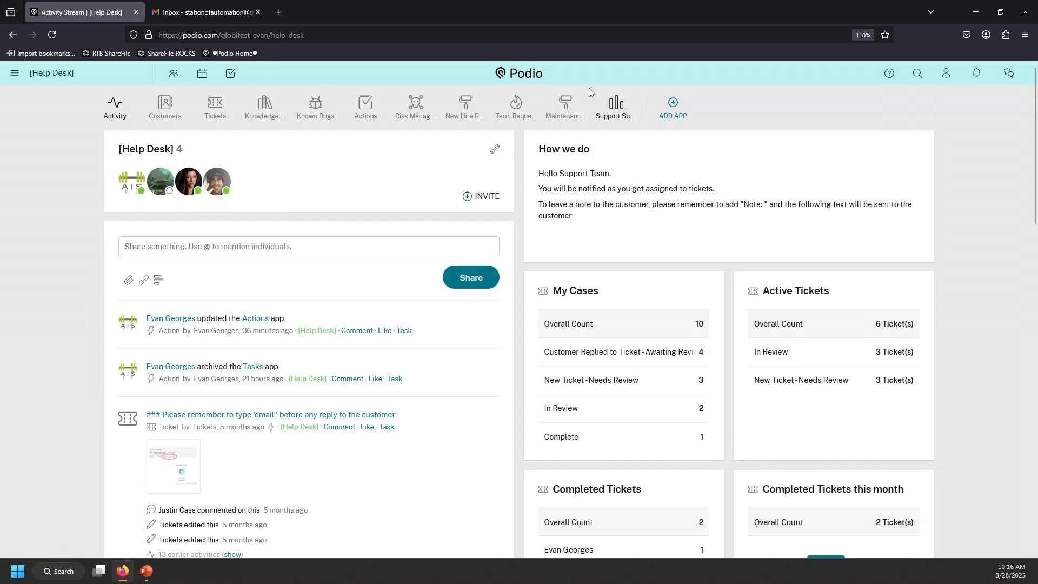
Step: Return to the home page and look through the activity stream and the list of workspaces
left_click(538, 81)
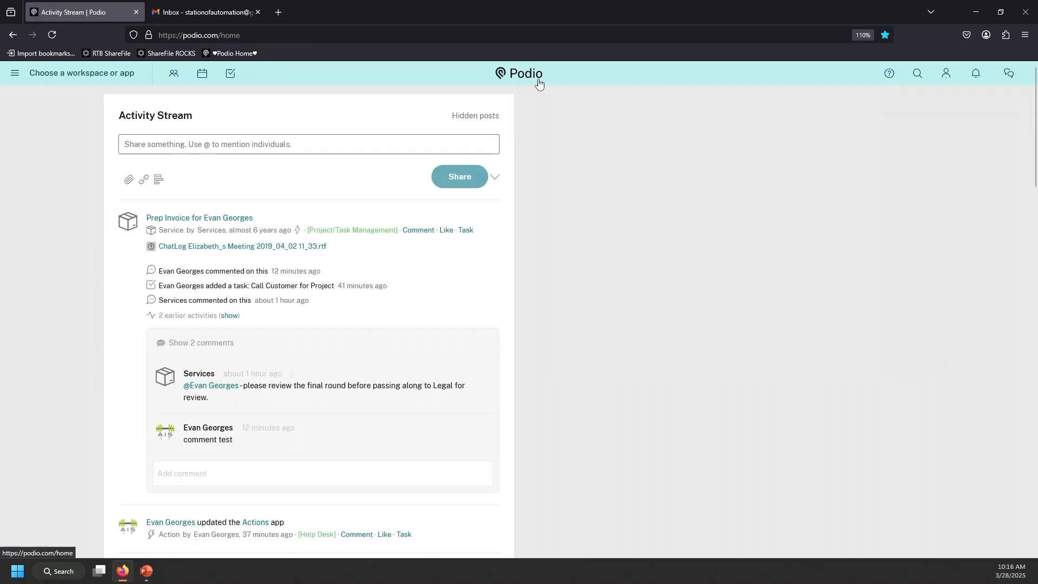
scroll(252, 346, "down", 10)
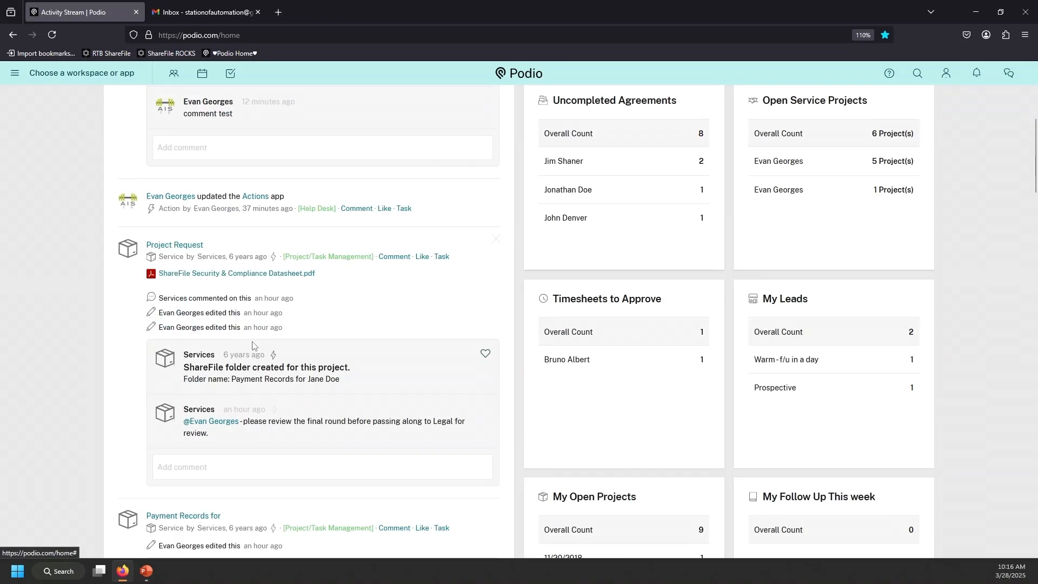
scroll(253, 346, "up", 12)
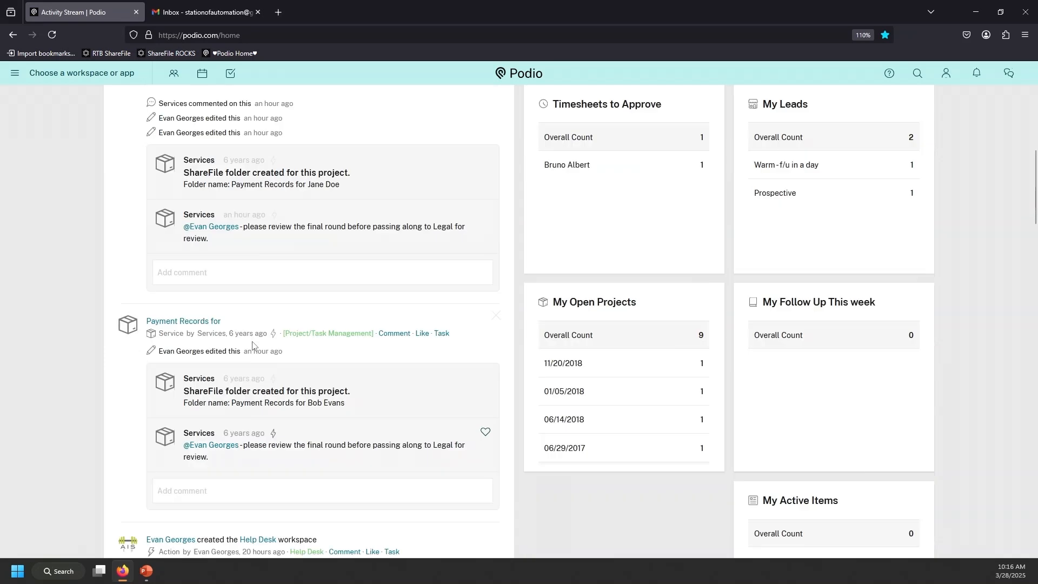
left_click(90, 75)
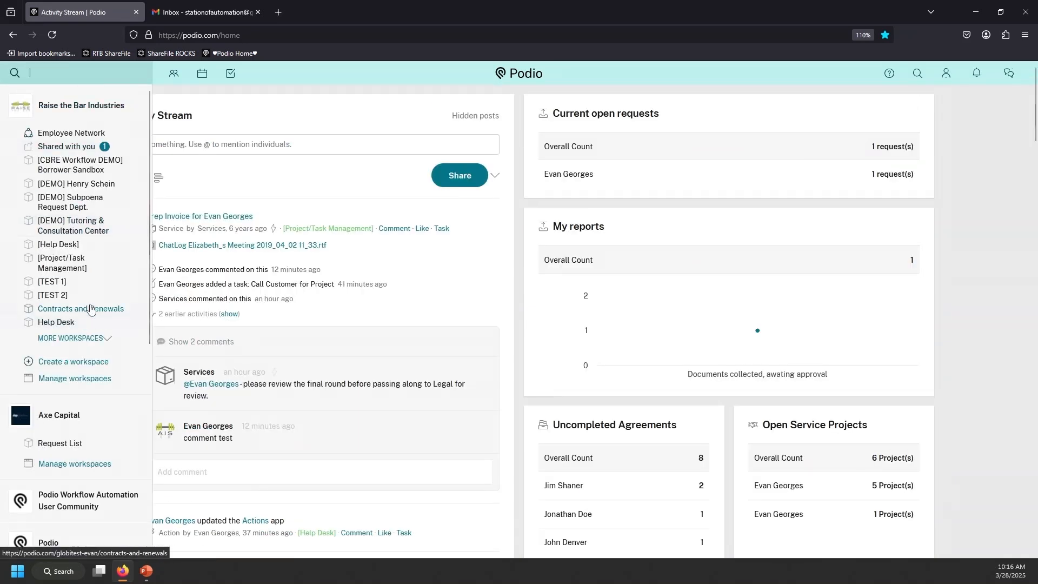
left_click(70, 73)
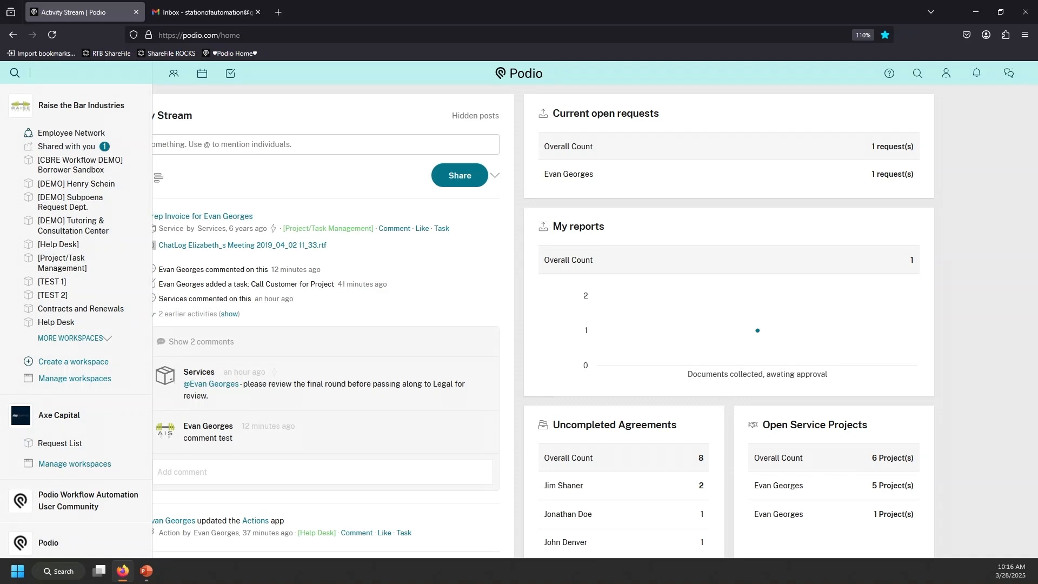
left_click(346, 208)
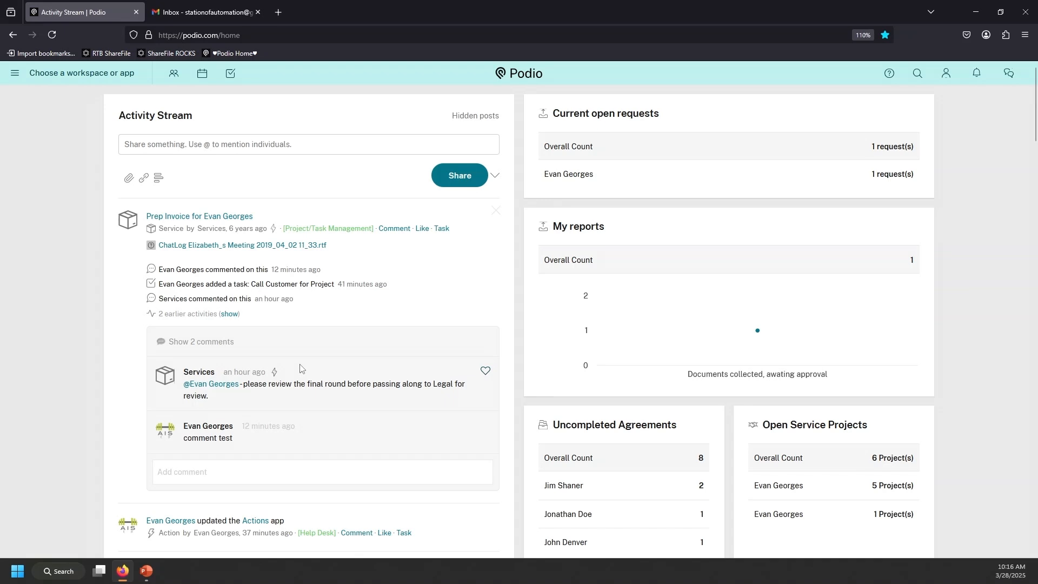
Step: Open the [Project/Task Management] workspace from its activity stream post and bring up its management options
left_click(317, 233)
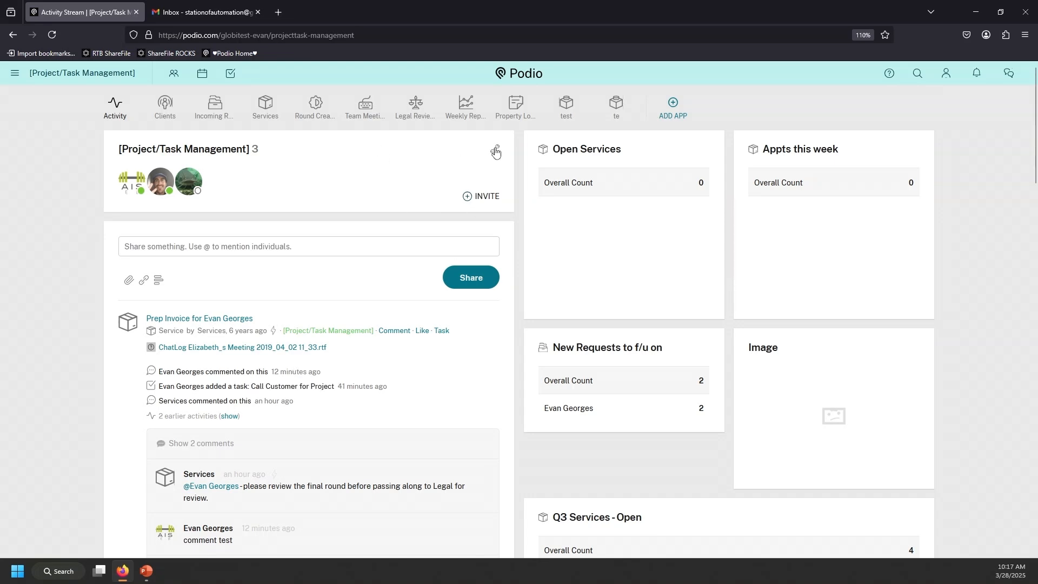
left_click(495, 149)
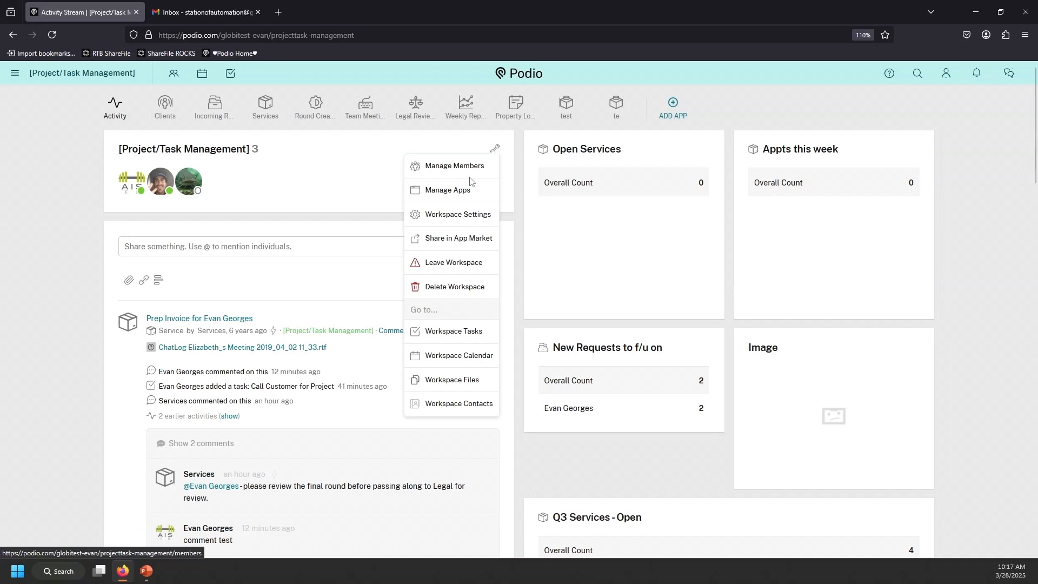
Step: Turn off both stream message options, for membership changes and app changes, in the [Project/Task Management] workspace settings and save
left_click(456, 217)
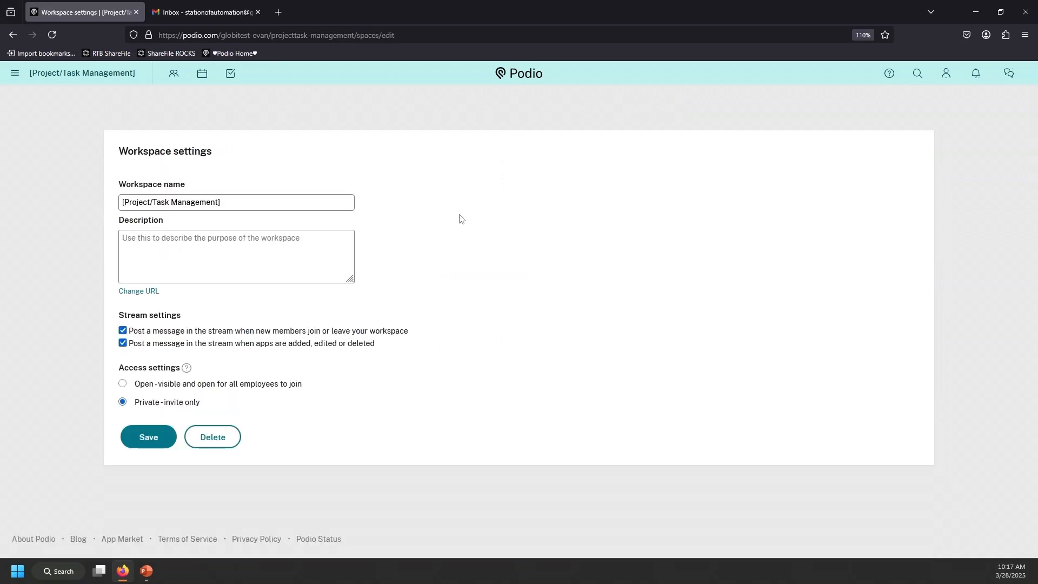
left_click(123, 328)
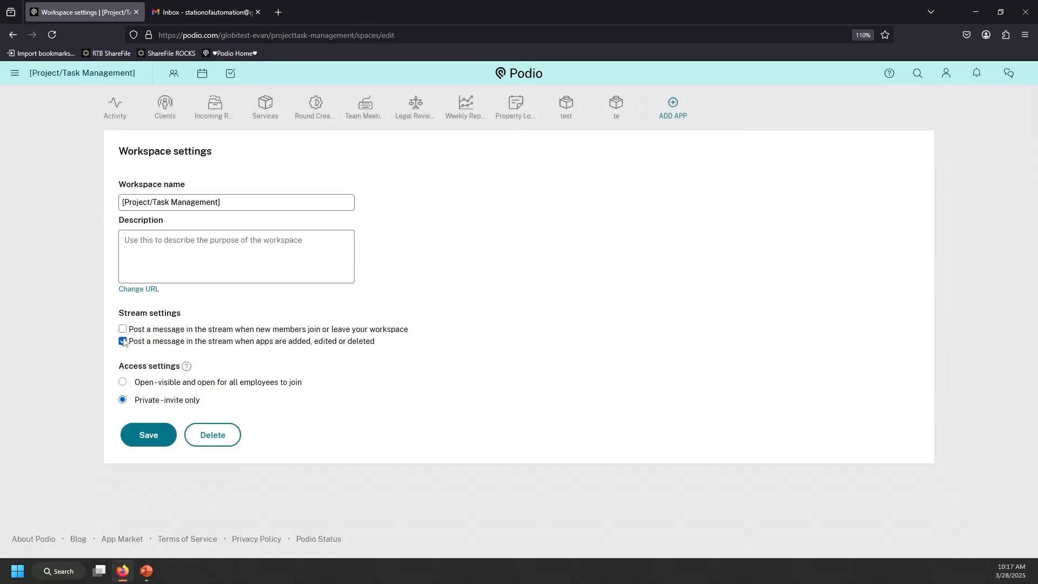
left_click(123, 341)
left_click_drag(182, 312, 120, 316)
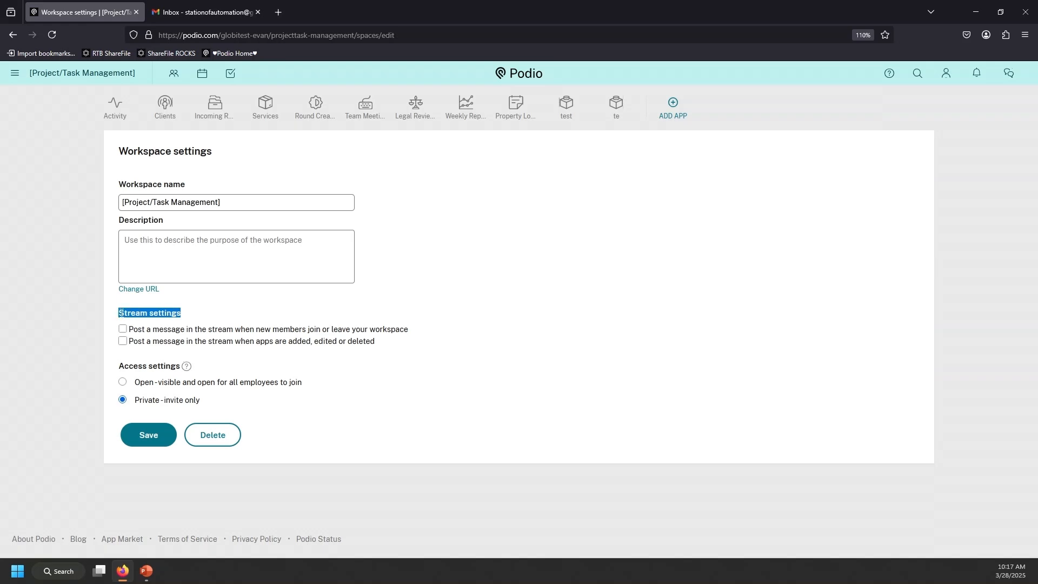
left_click(140, 441)
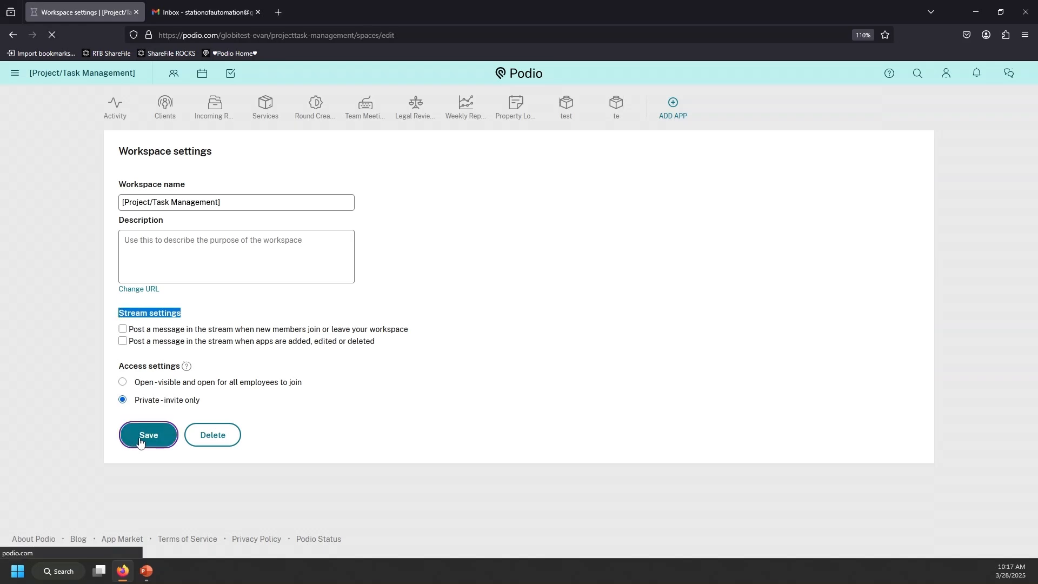
Step: Open the advanced app settings of the Incoming Requests app to review its stream and notification options
left_click(212, 109)
left_click(257, 150)
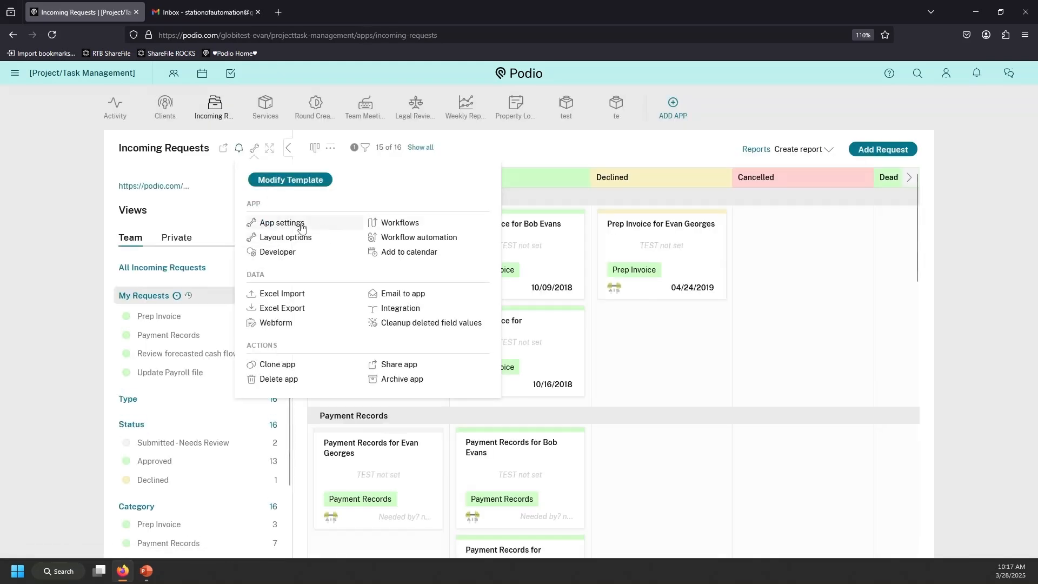
left_click(302, 226)
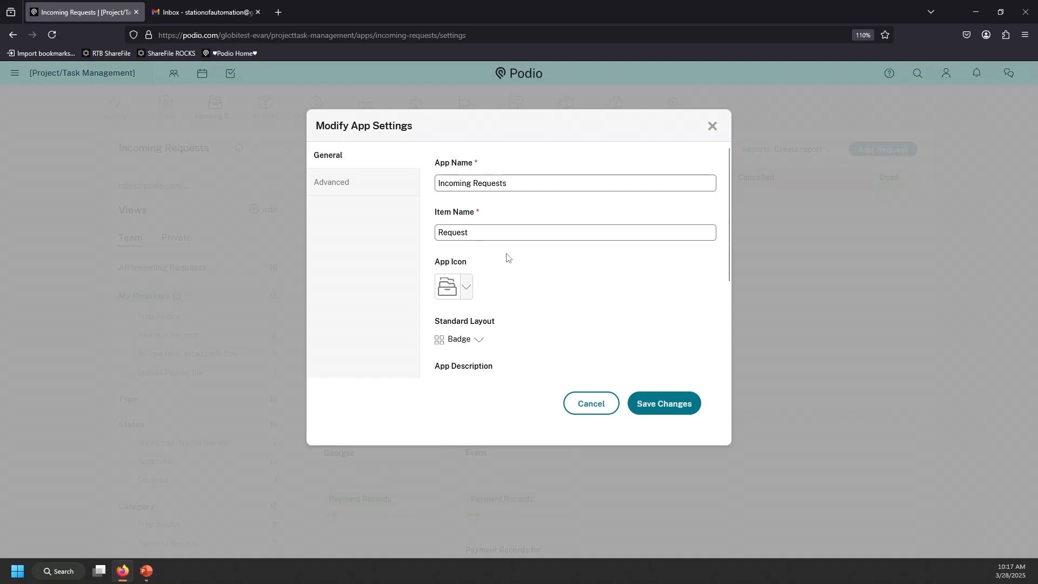
left_click(339, 187)
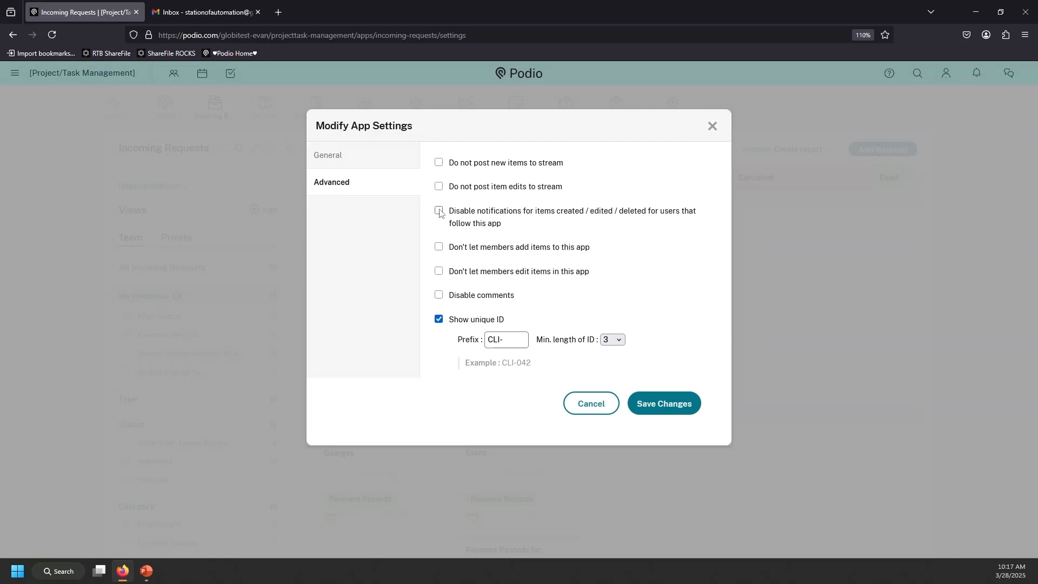
Step: Try the options for not posting item edits to the stream and disabling follower notifications, and discard the changes
left_click(438, 186)
left_click(439, 213)
left_click(439, 212)
left_click(438, 186)
left_click(597, 405)
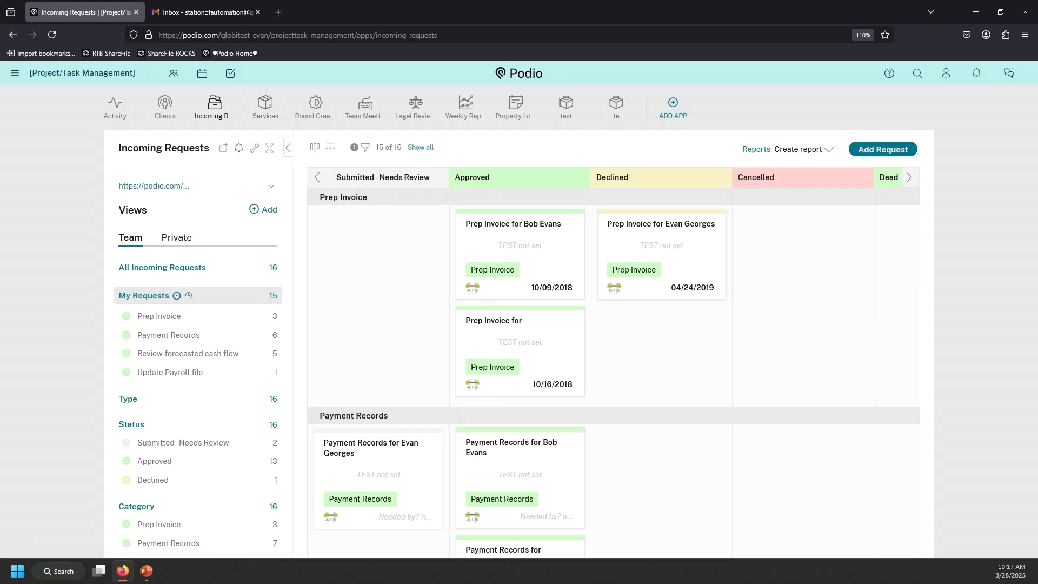
Step: View the workspace's activity page and its Services app, and return to the Podio home page
left_click(120, 109)
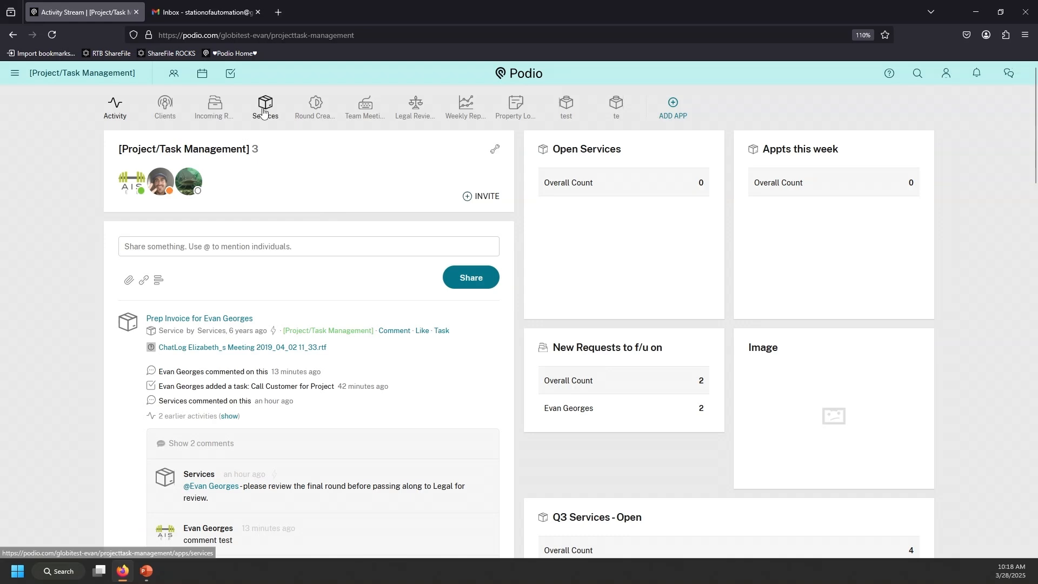
left_click(264, 112)
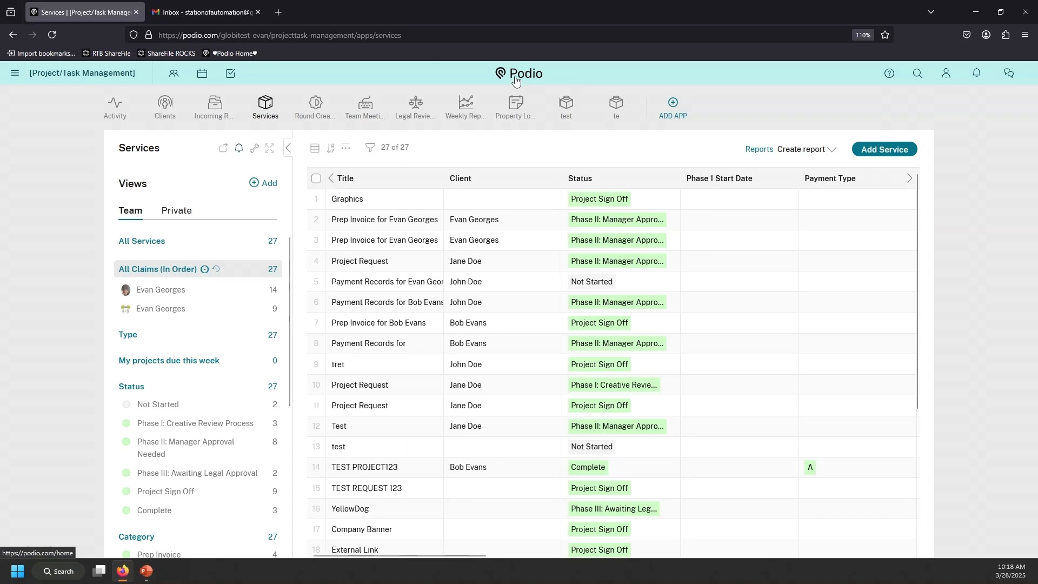
left_click(513, 77)
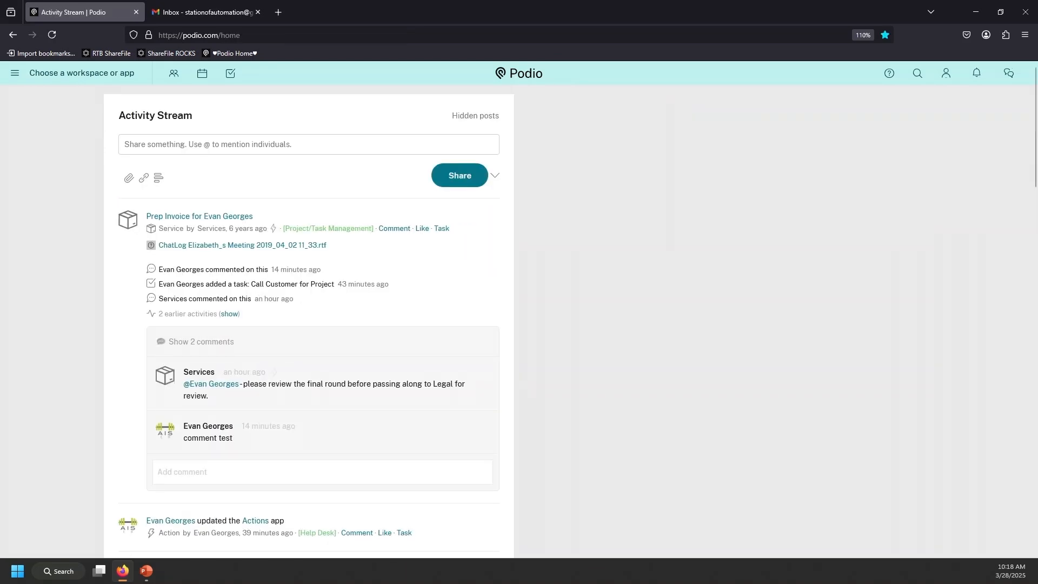